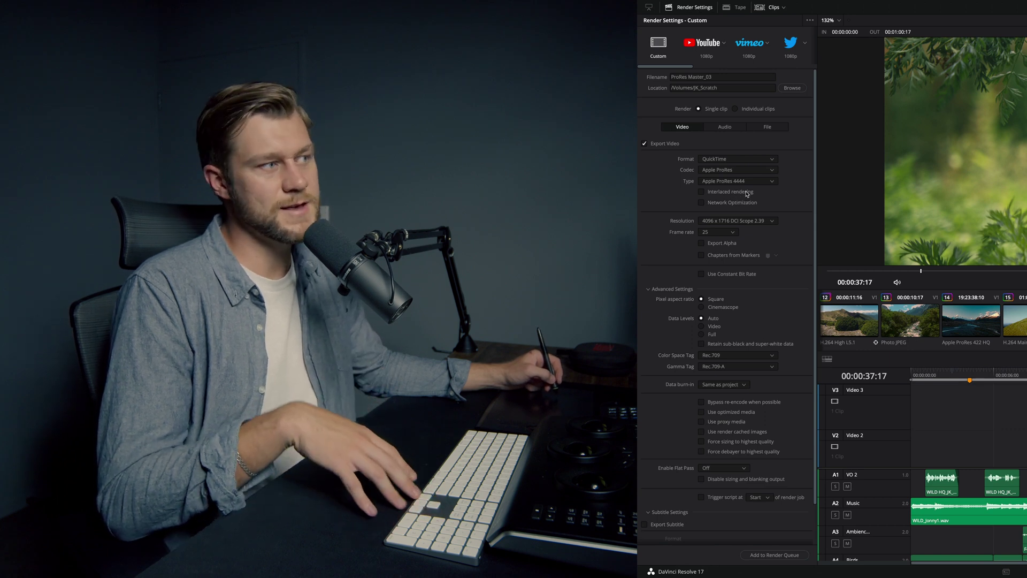
# Keep Apple ProRes 4444 as the codec and queue ProRes Master_03.mov as Job 3
pyautogui.click(717, 183)
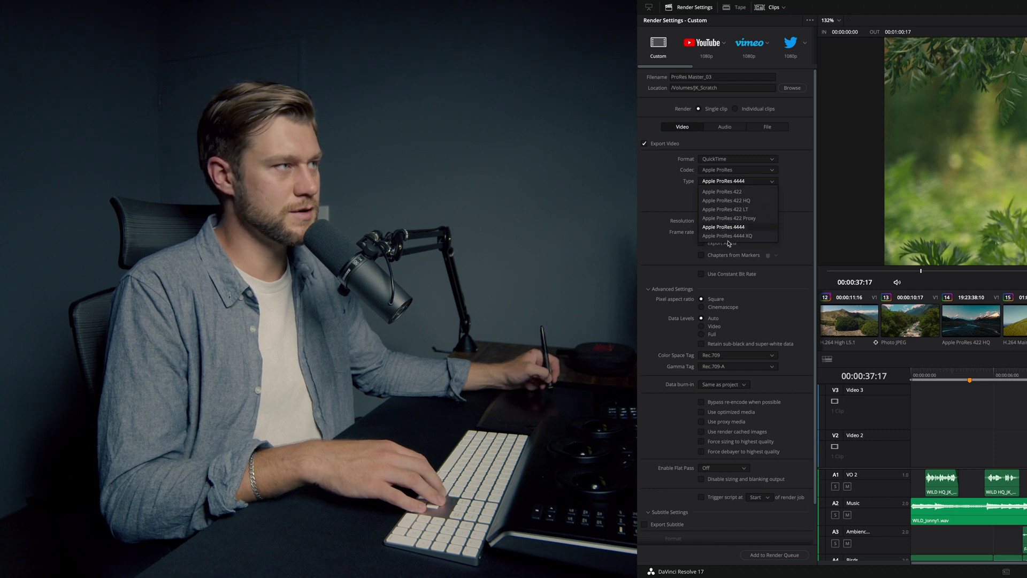
pyautogui.click(702, 210)
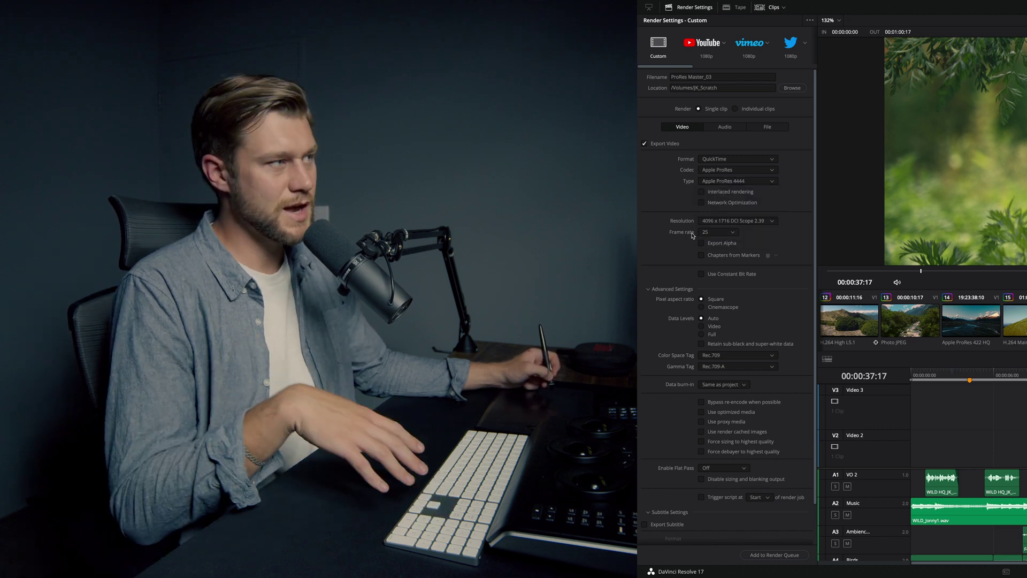
pyautogui.scroll(-2, 687, 237)
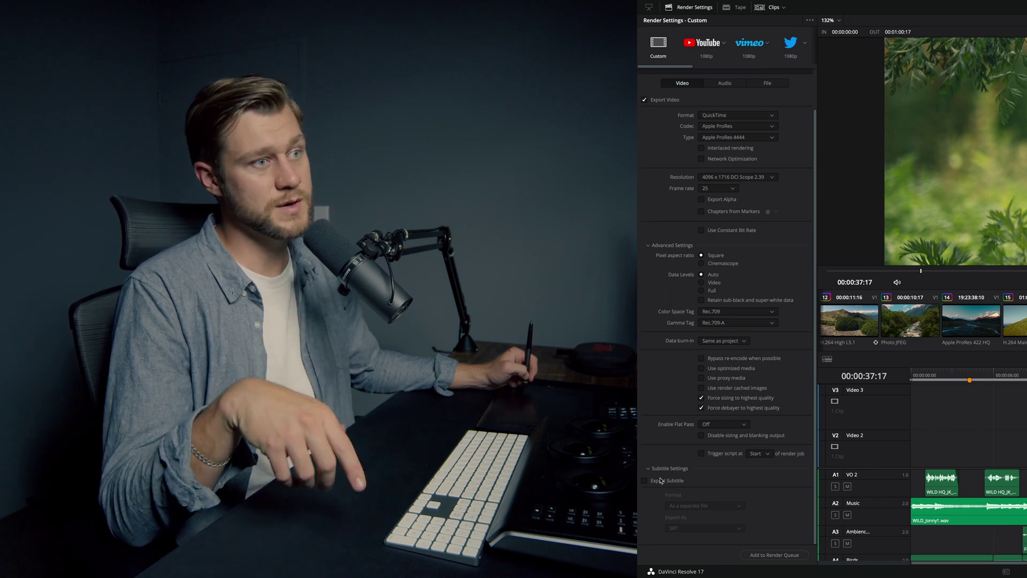
pyautogui.scroll(3, 686, 470)
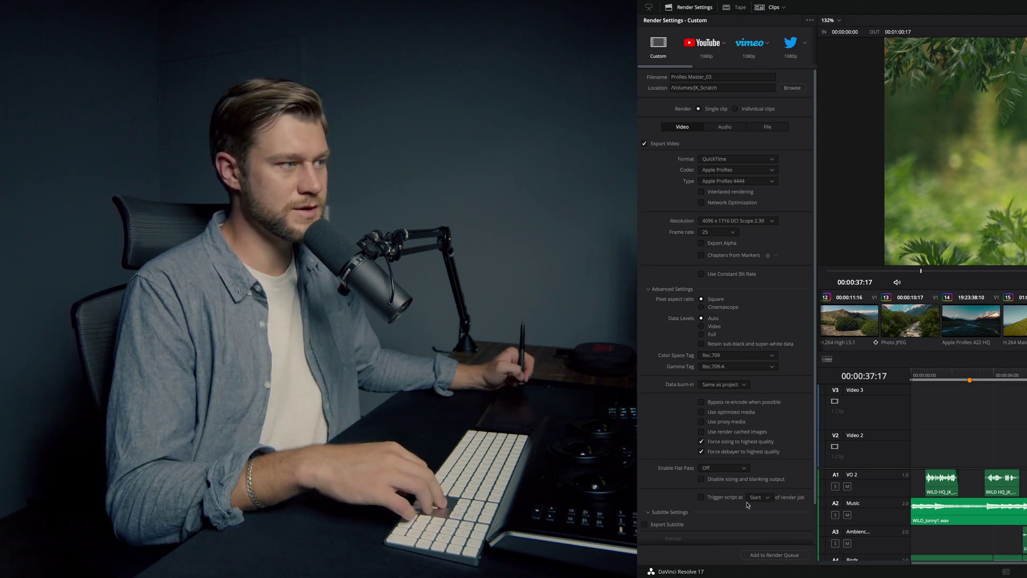
pyautogui.click(767, 555)
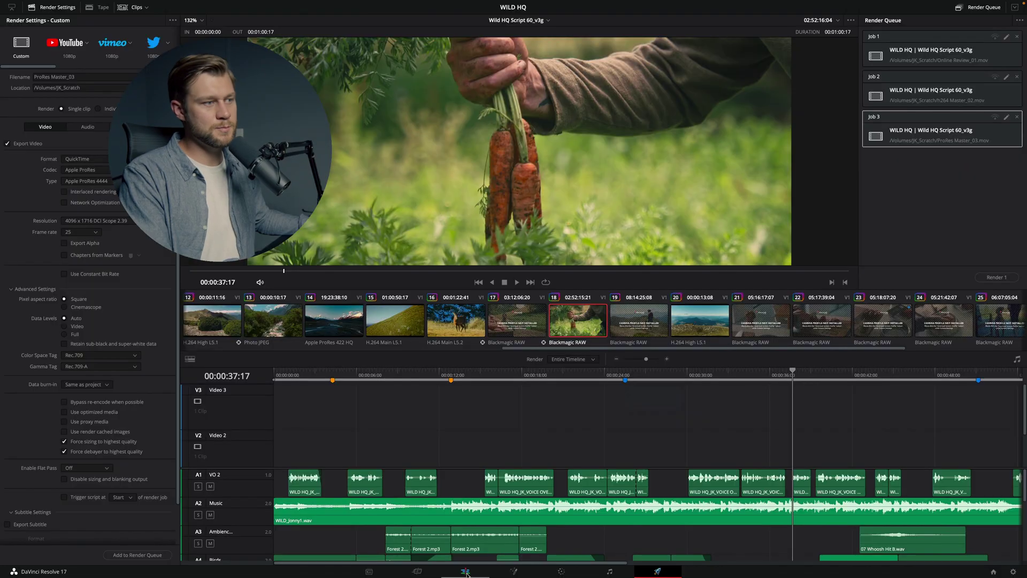
# On the Edit page, duplicate the Wild HQ Script 60_v3g timeline and rename the copy with '_Flat Master'
pyautogui.click(466, 571)
pyautogui.click(303, 462)
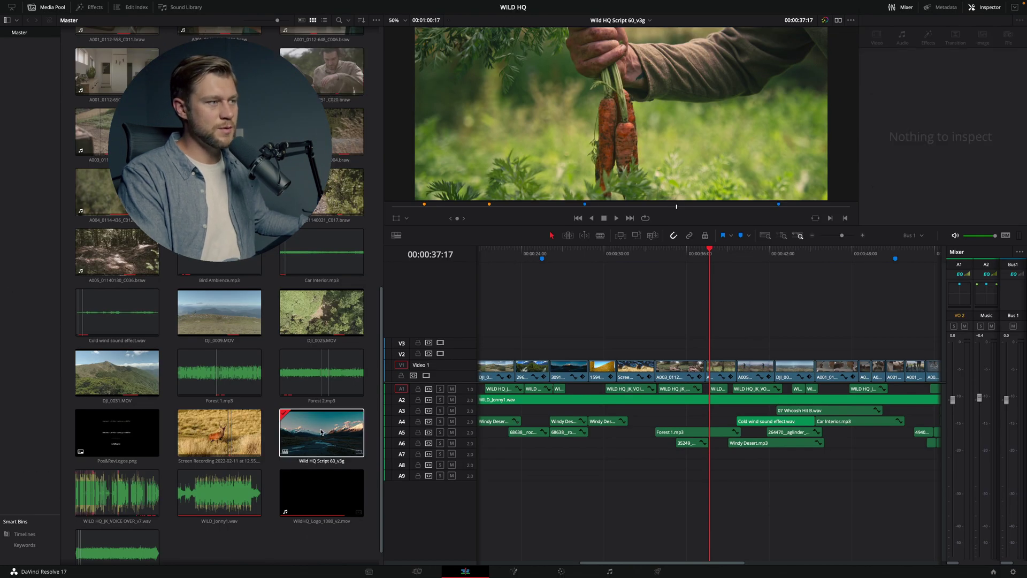
pyautogui.hotkey('ctrl', 'c')
pyautogui.hotkey('ctrl', 'v')
pyautogui.click(151, 509)
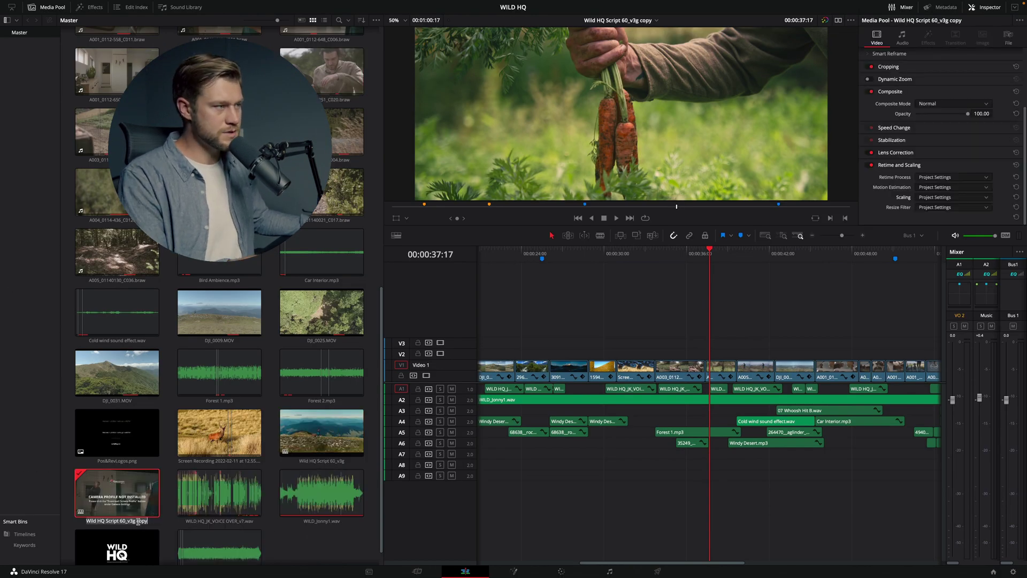
pyautogui.click(143, 522)
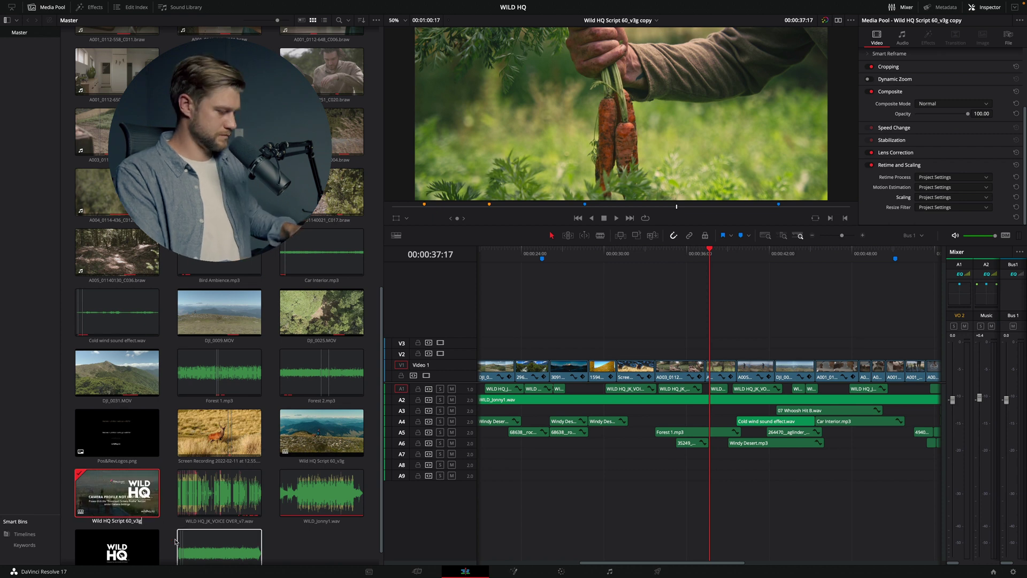
pyautogui.write('_Flat Master')
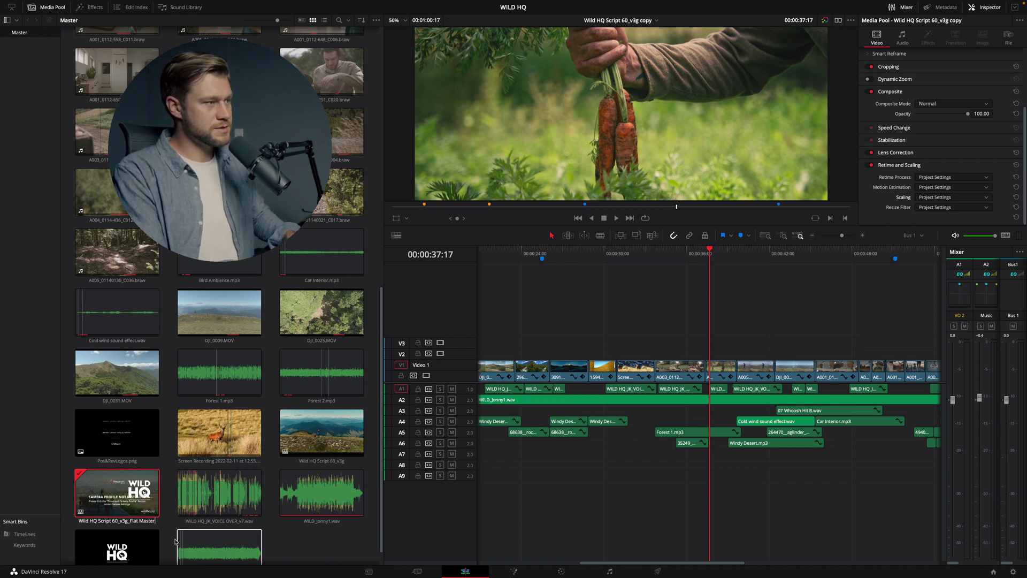
pyautogui.press('Return')
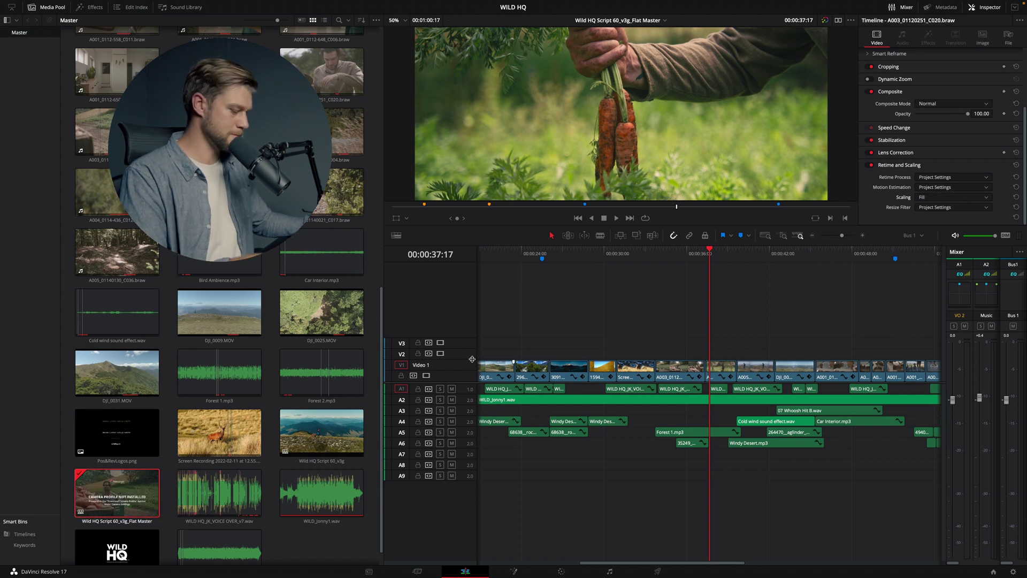
# Enlarge the viewer slightly and show open timelines as stacked tabs
pyautogui.moveTo(397, 228); pyautogui.dragTo(397, 236)
pyautogui.click(398, 244)
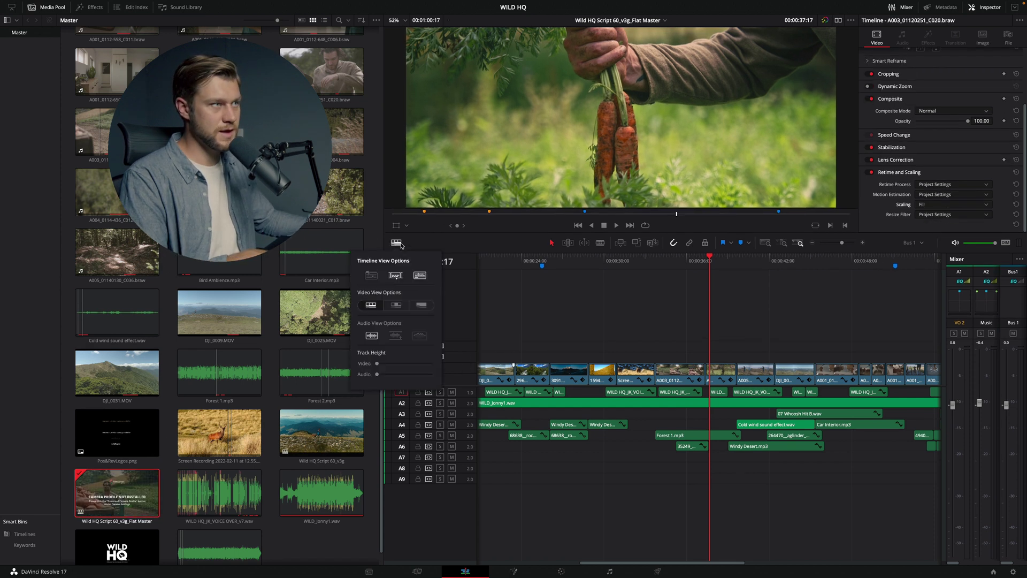
pyautogui.click(375, 281)
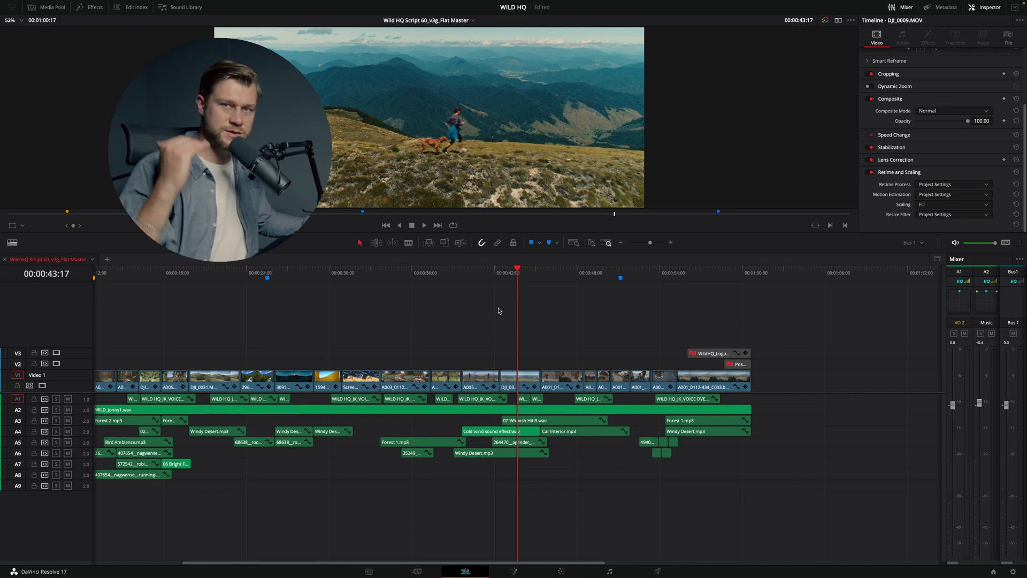
# Delete the logo and V2 clips, then the music, ambience and effects clips, keeping VO 2
pyautogui.moveTo(681, 313); pyautogui.dragTo(748, 369)
pyautogui.press('Delete')
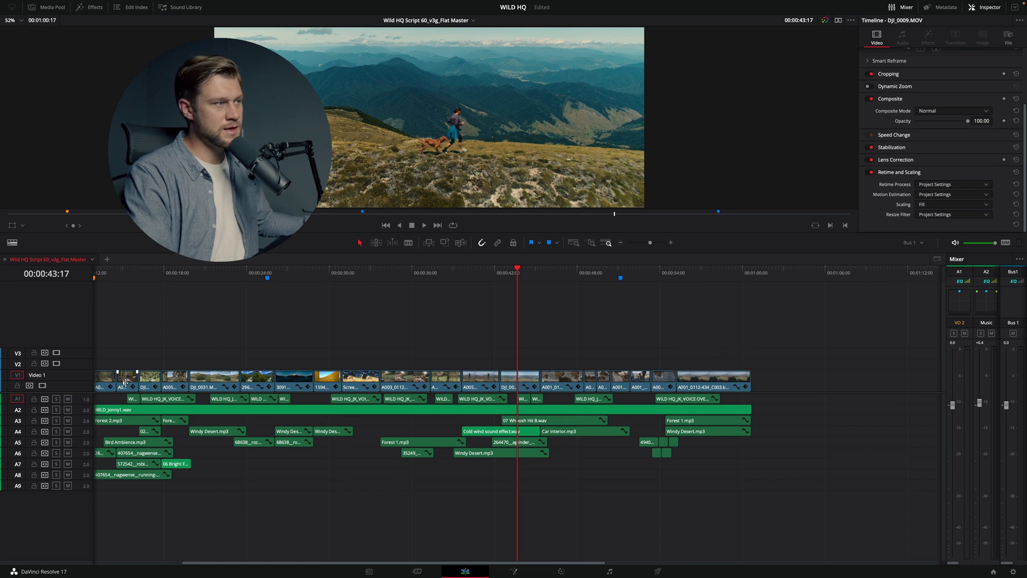
pyautogui.moveTo(79, 402); pyautogui.dragTo(89, 447)
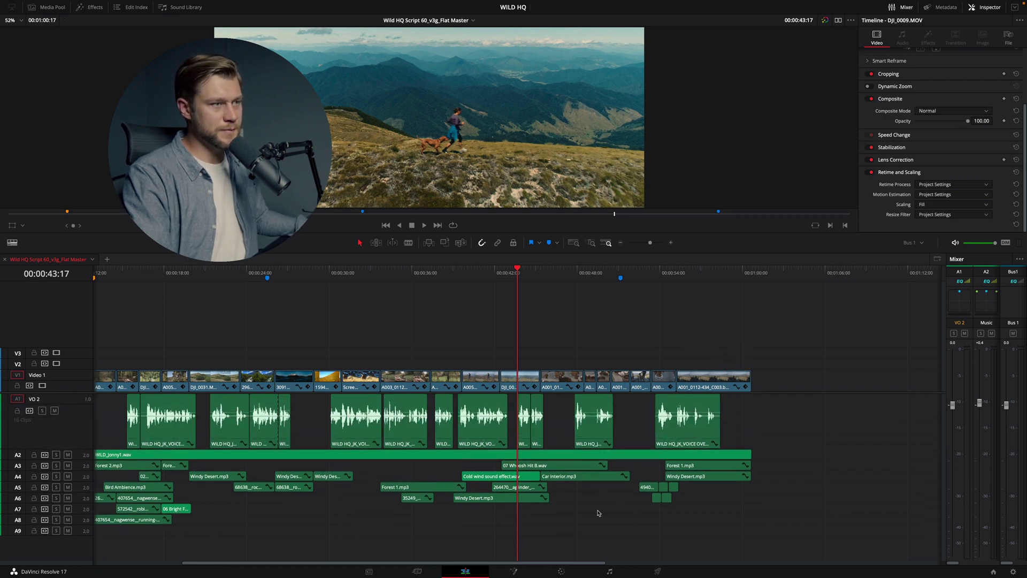
pyautogui.moveTo(757, 534); pyautogui.dragTo(123, 456)
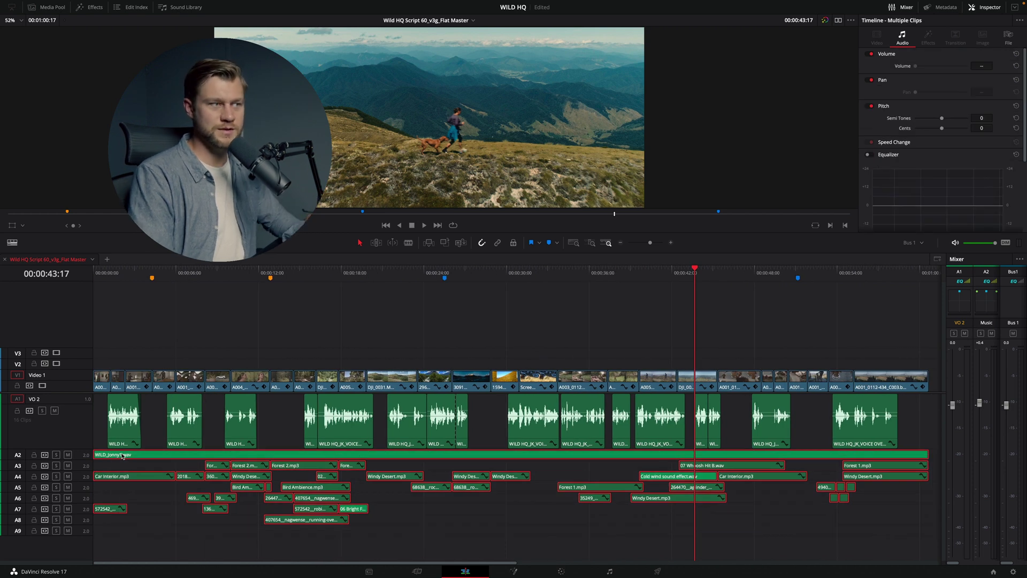
pyautogui.press('Delete')
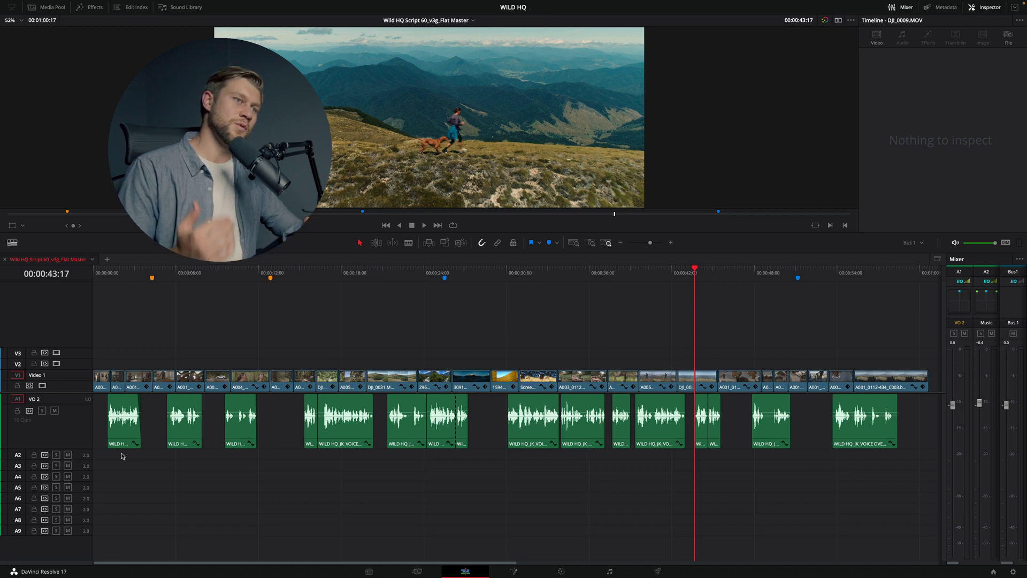
# On the Color page, inspect clips 16, 19, 22, 23 and 24 with their scopes
pyautogui.click(562, 573)
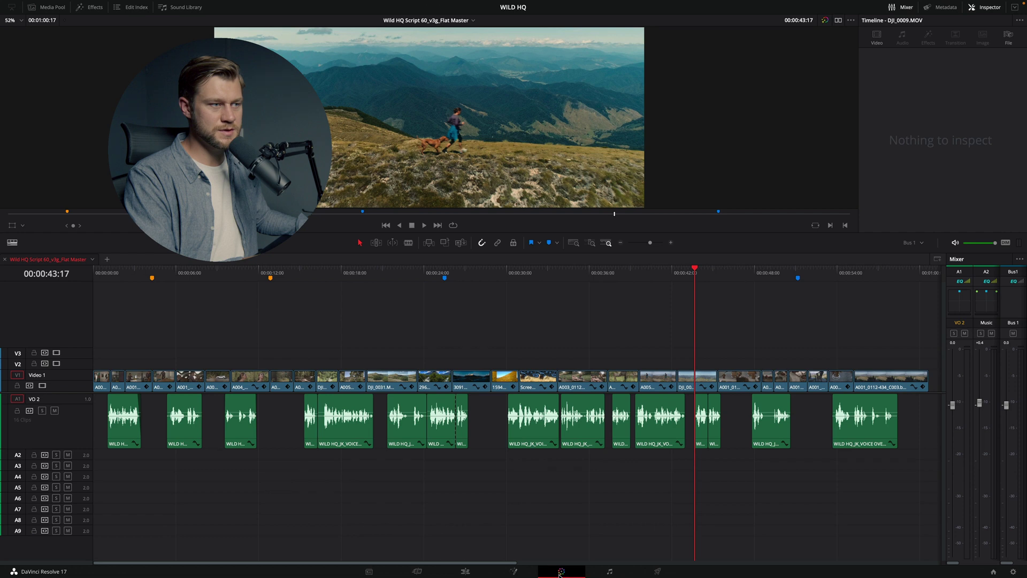
pyautogui.click(337, 366)
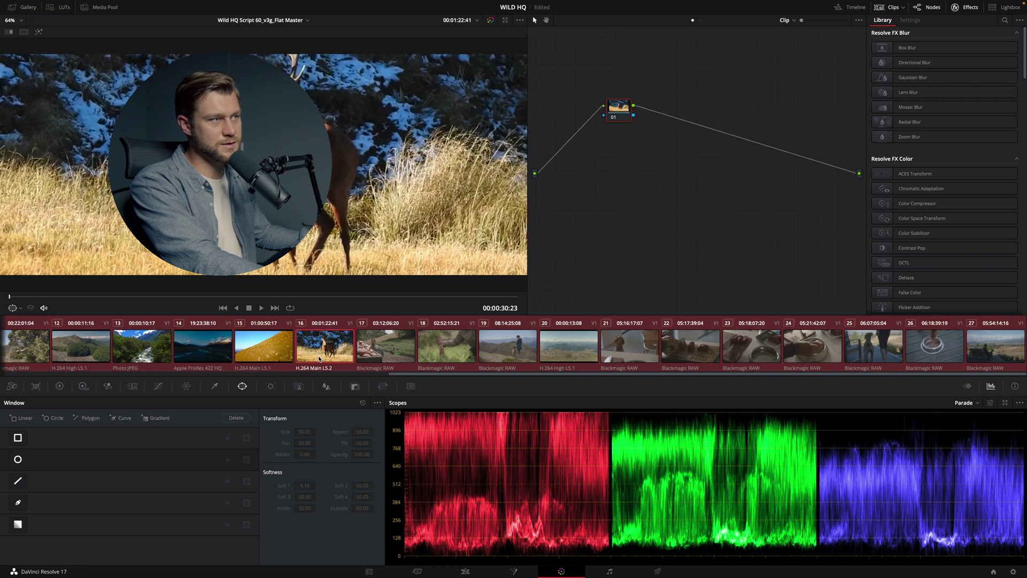
pyautogui.click(507, 359)
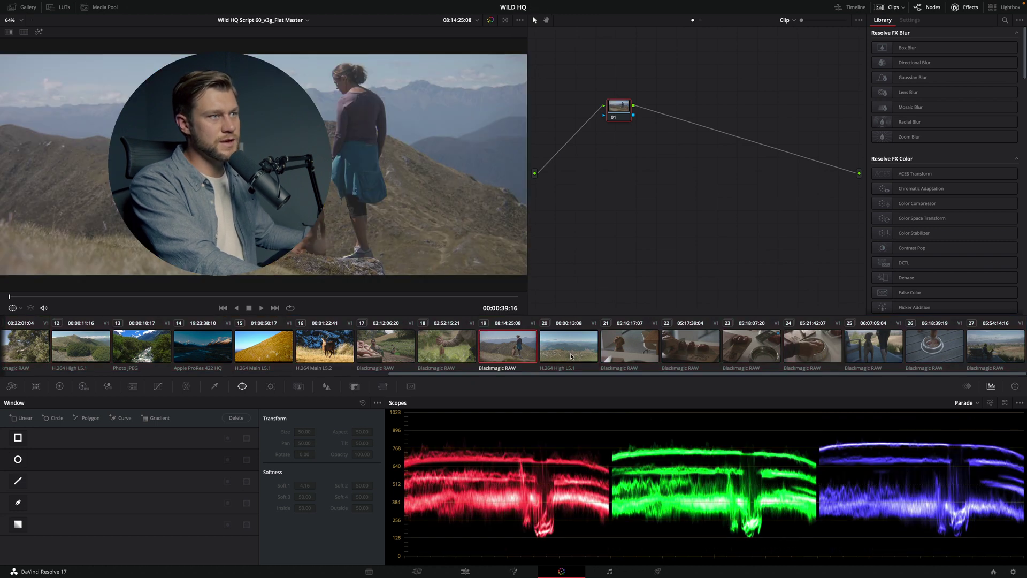
pyautogui.click(681, 344)
pyautogui.click(734, 348)
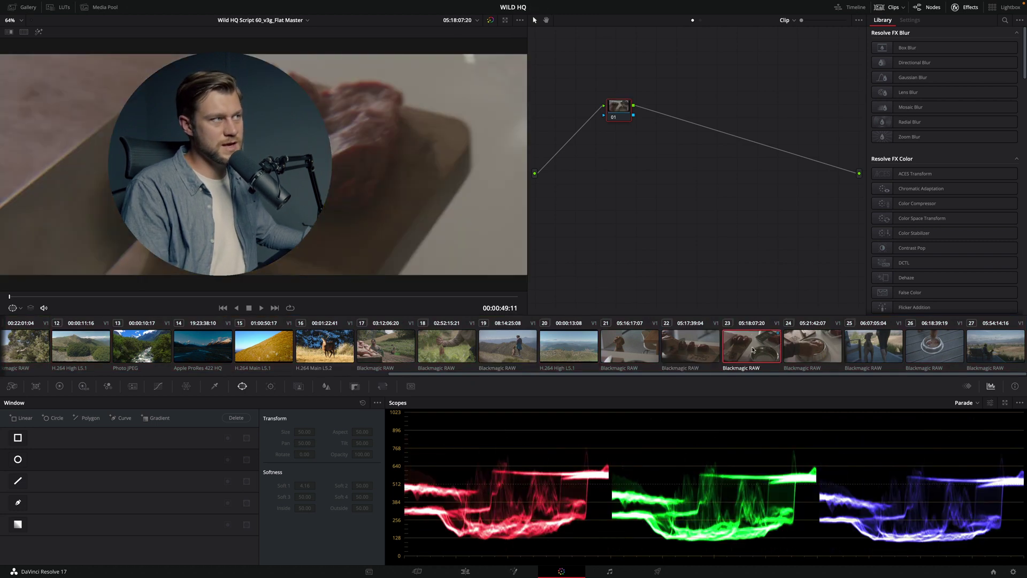
pyautogui.click(805, 343)
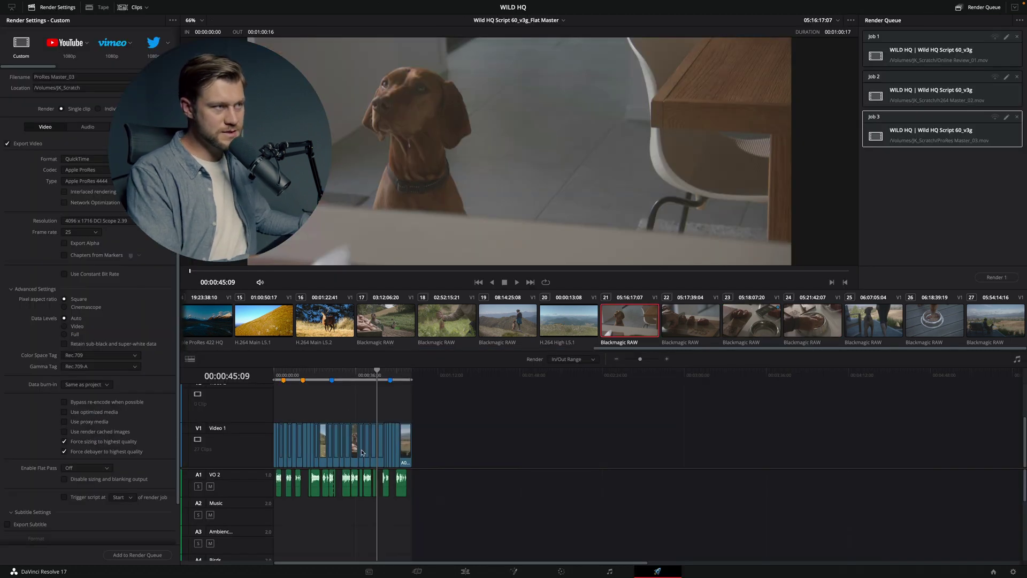
pyautogui.hotkey('shift', 'z')
pyautogui.moveTo(316, 379); pyautogui.dragTo(759, 381)
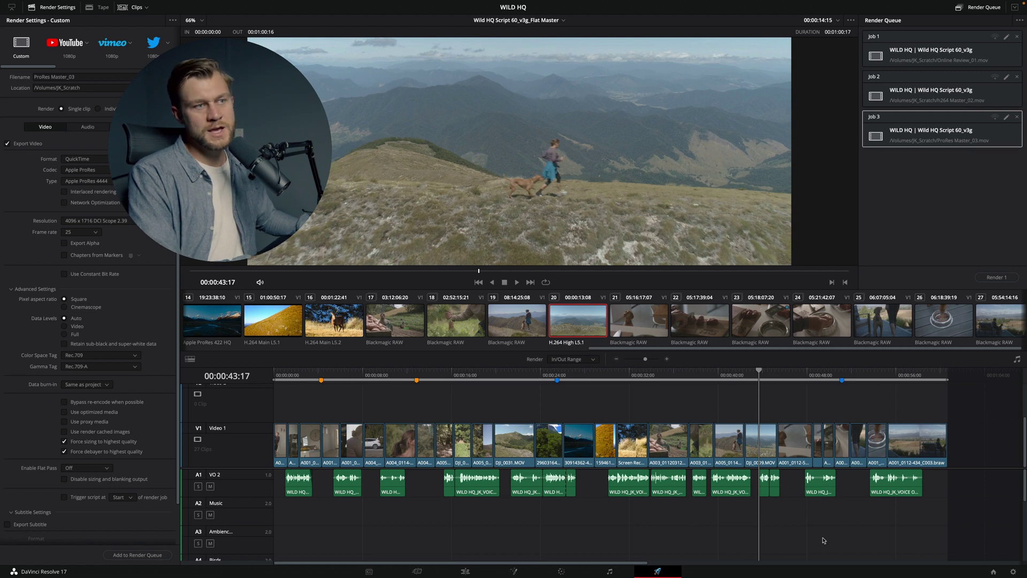
pyautogui.moveTo(893, 543); pyautogui.dragTo(278, 469)
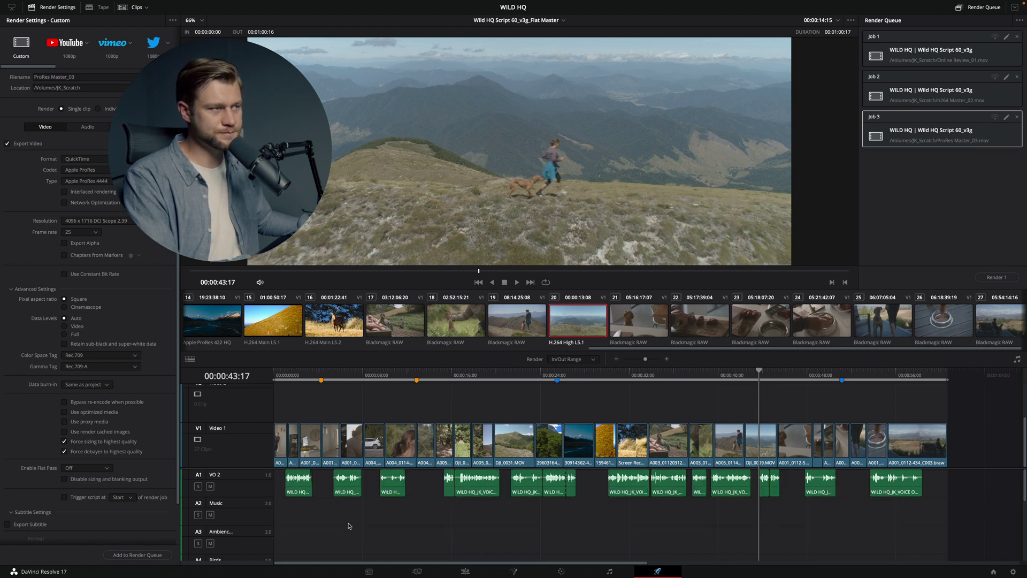
pyautogui.click(704, 77)
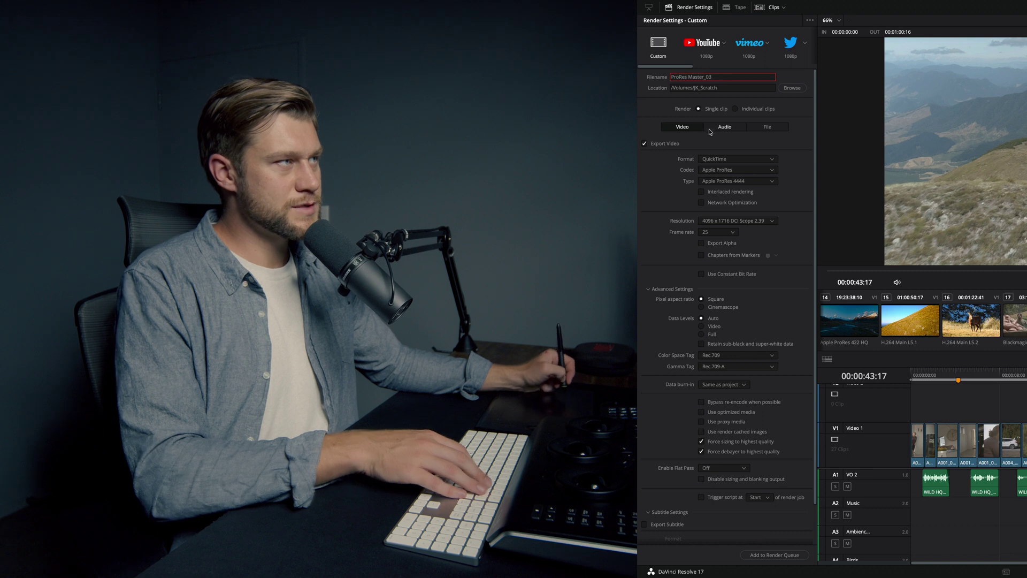
# Rename the render file to 'ProRes Master Flat_04'
pyautogui.write('Flat')
pyautogui.press('End')
pyautogui.press('BackSpace')
pyautogui.write('4')
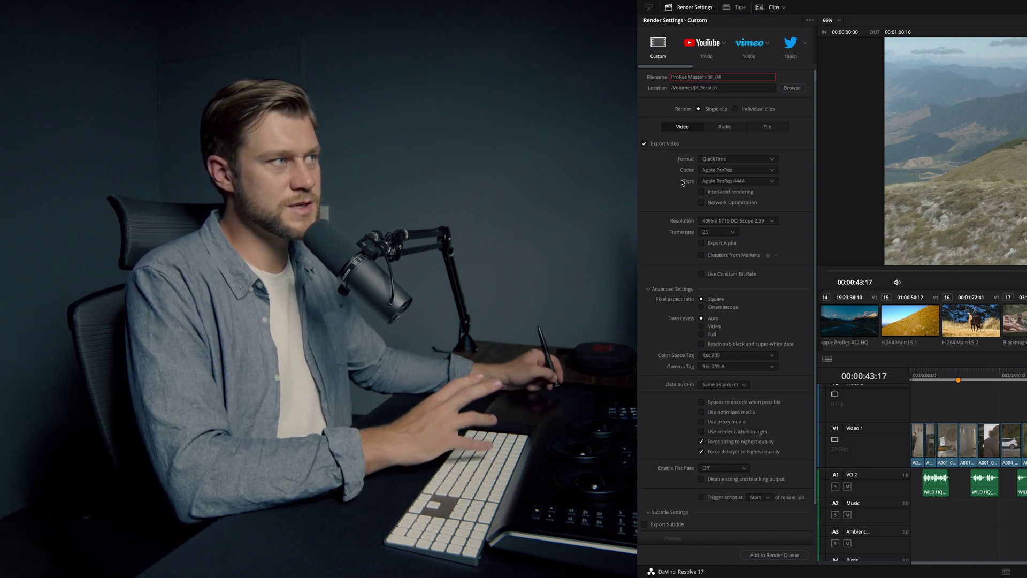
pyautogui.press('Return')
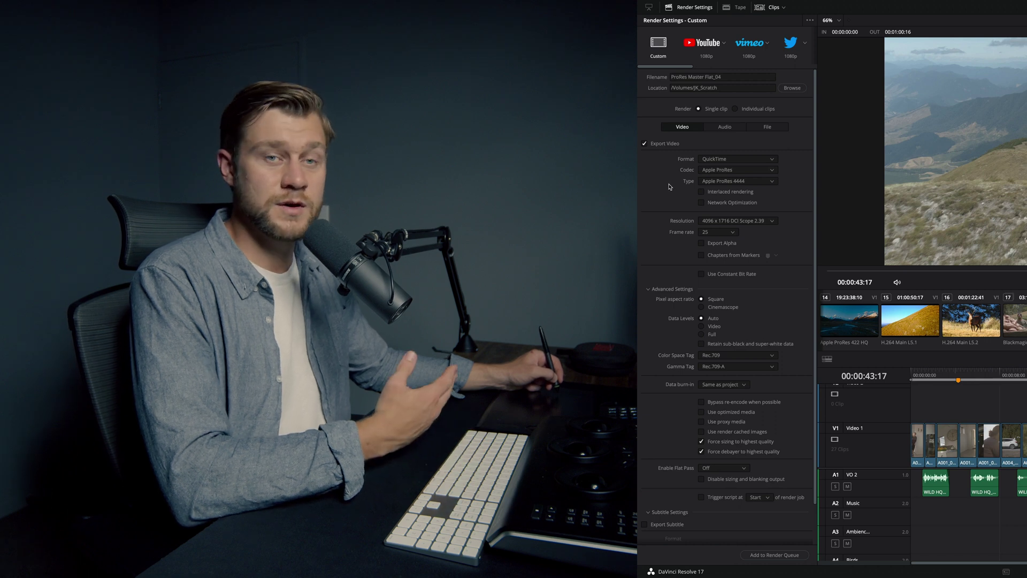
# Set Enable Flat Pass to Always On and move the playhead to 00:00:08:03
pyautogui.scroll(-2, 669, 431)
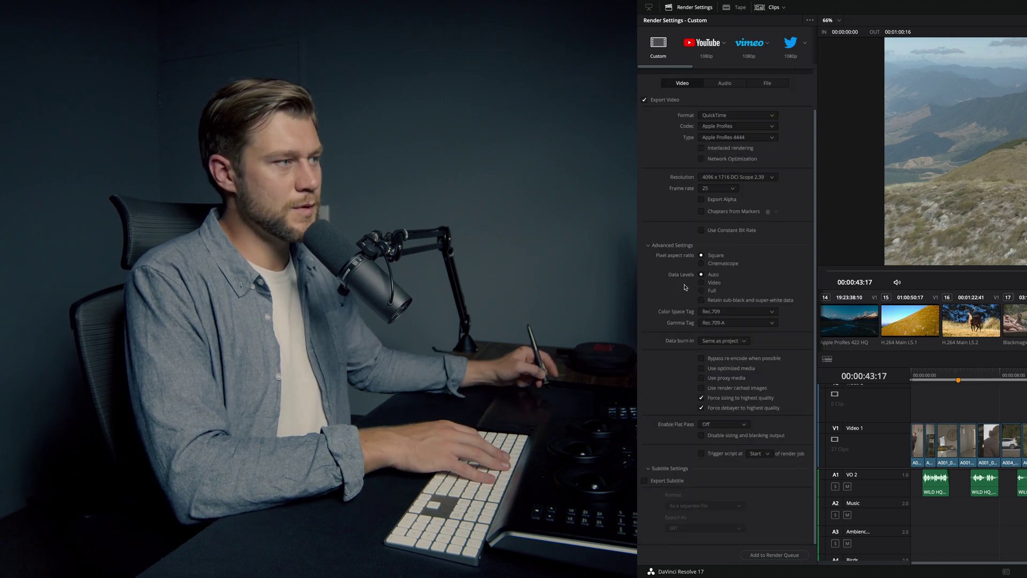
pyautogui.click(721, 424)
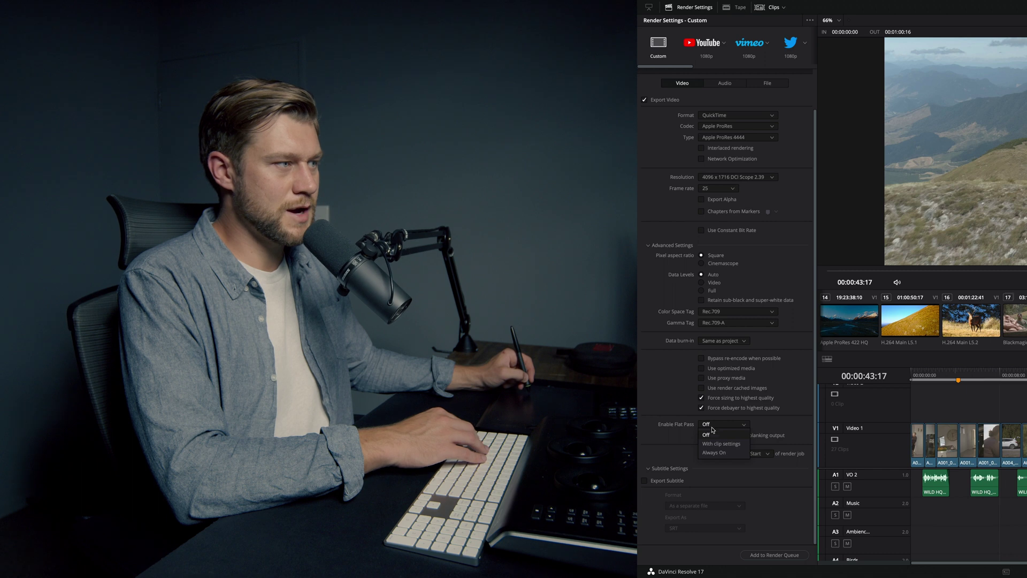
pyautogui.click(712, 453)
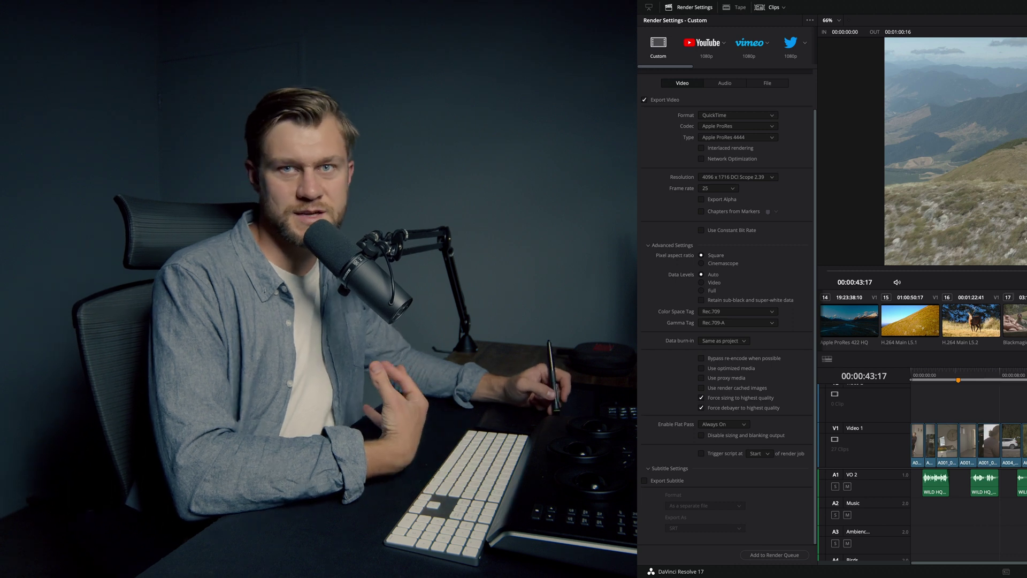
pyautogui.click(1002, 377)
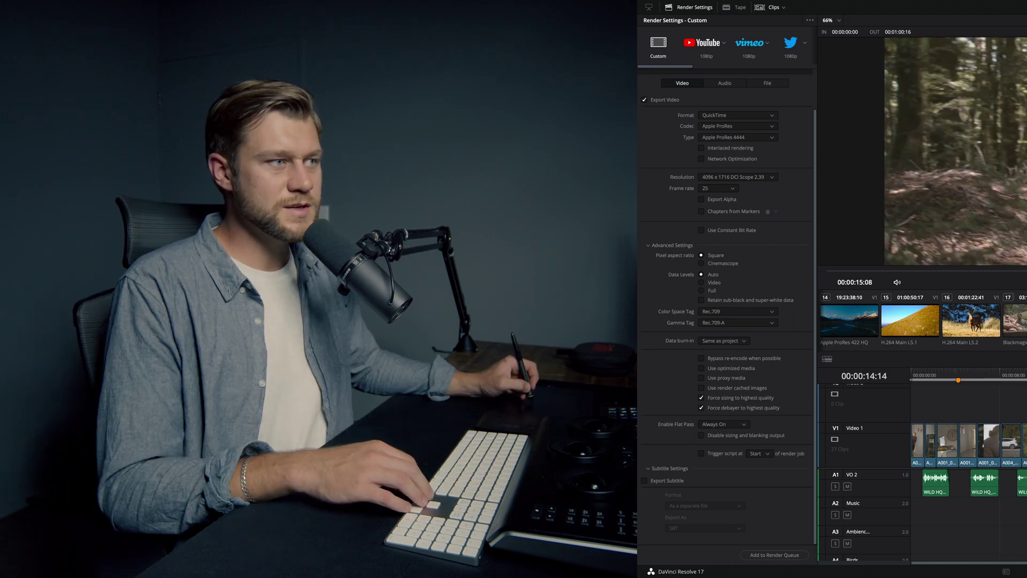